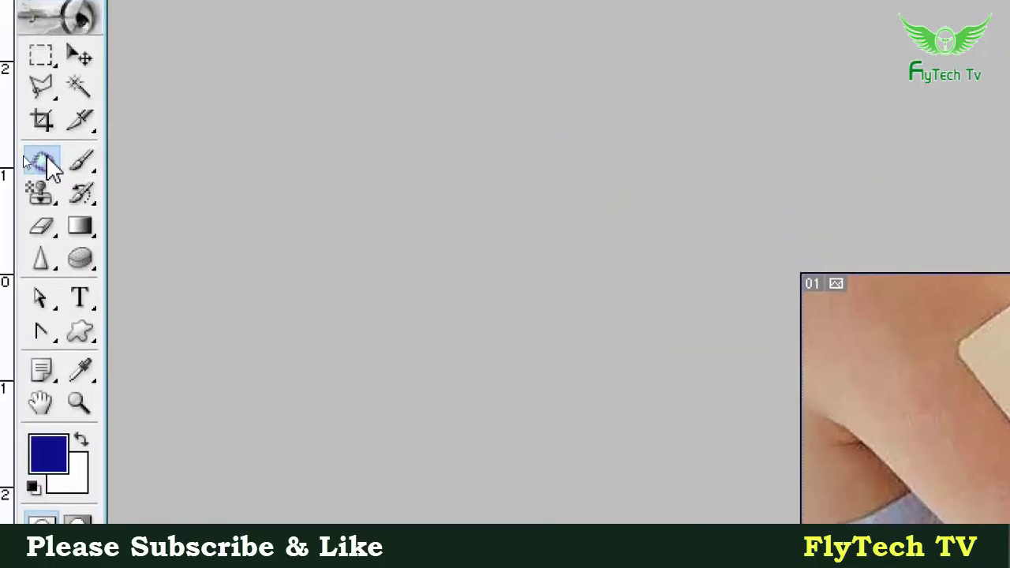
Make the Patch Tool the active tool for retouching the arm photo
left_click(44, 161, "alt")
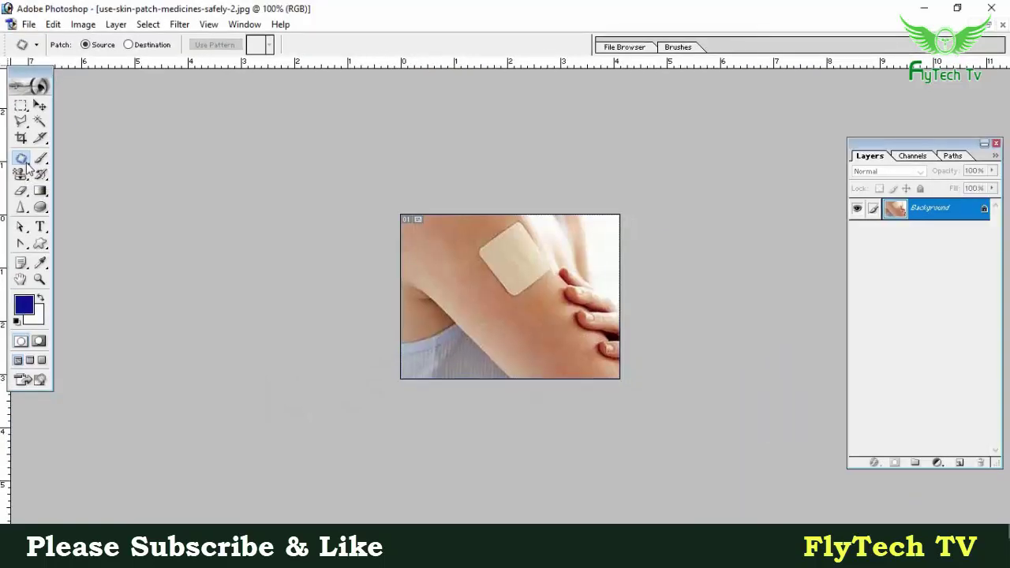
right_click(27, 166)
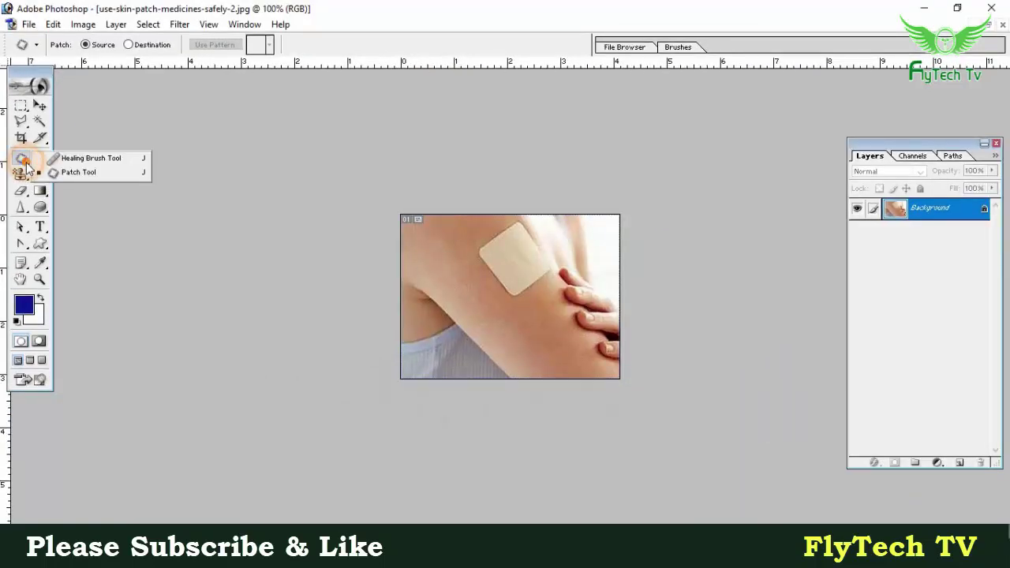
left_click(62, 157)
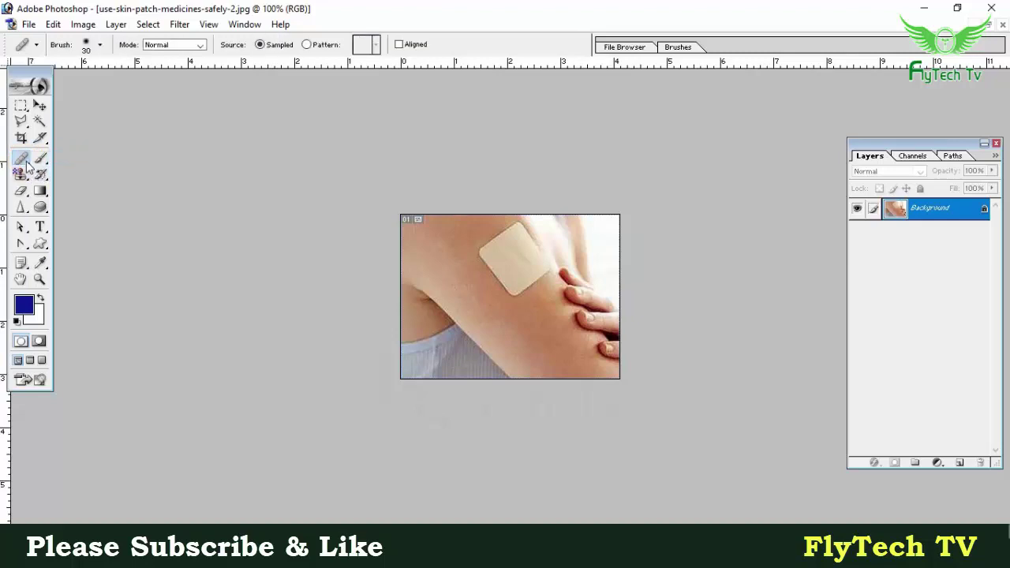
right_click(26, 165)
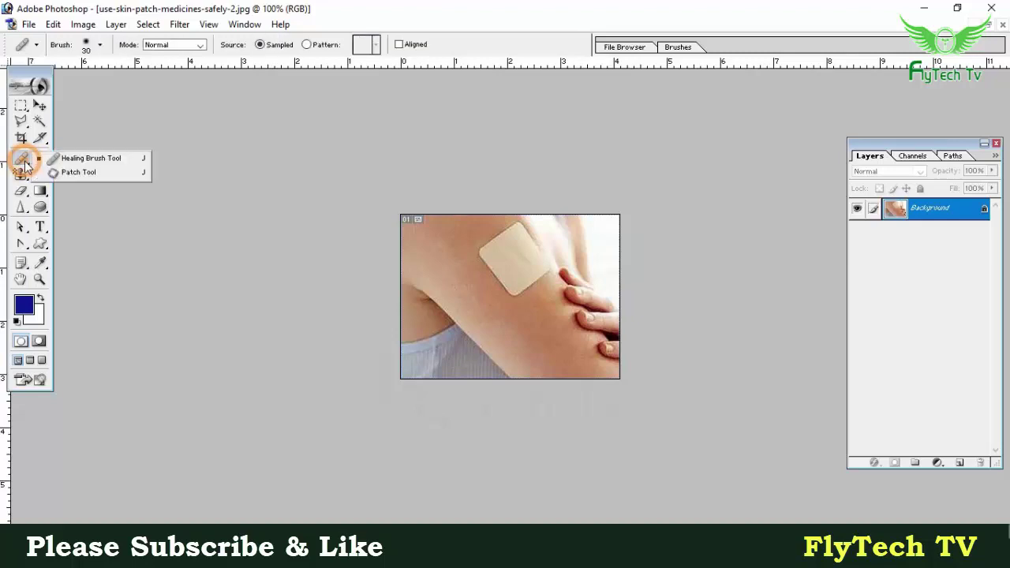
left_click(68, 175)
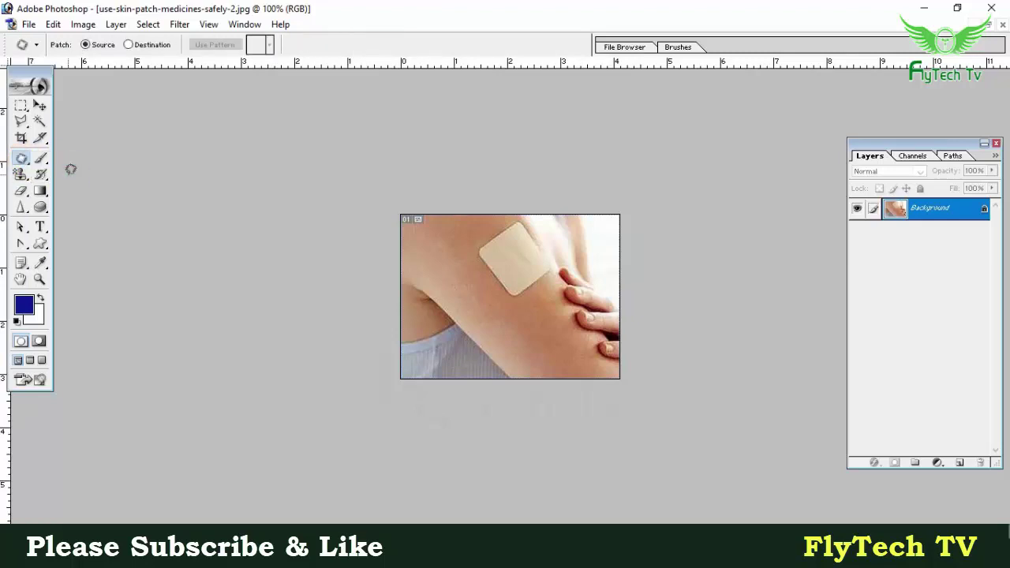
right_click(21, 162)
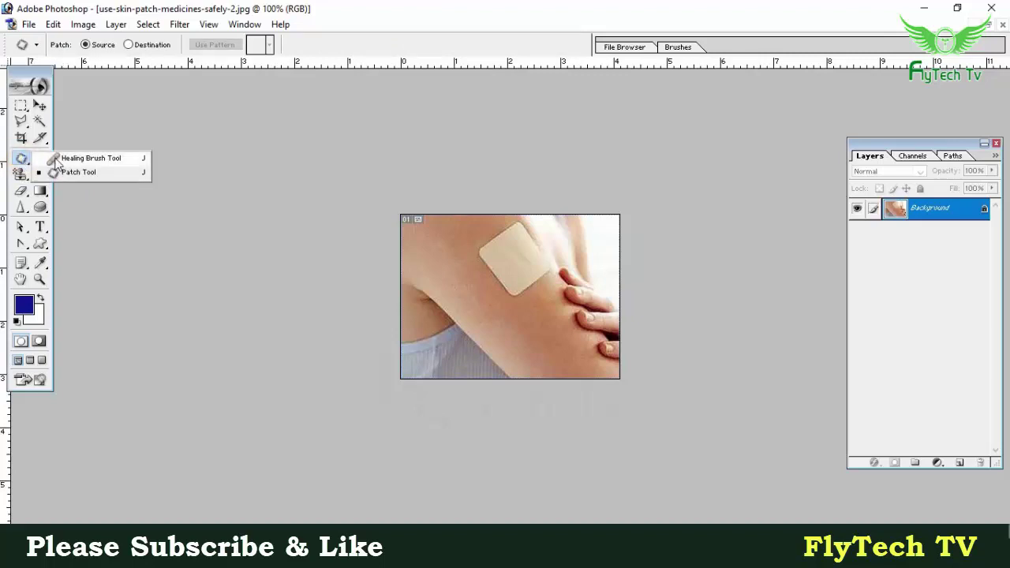
left_click(57, 156)
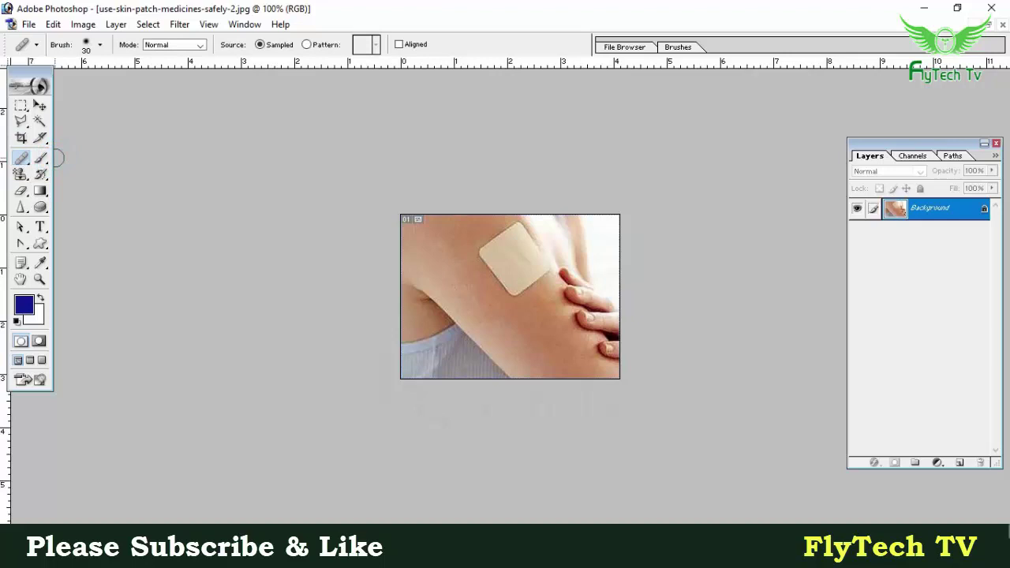
key("shift+j")
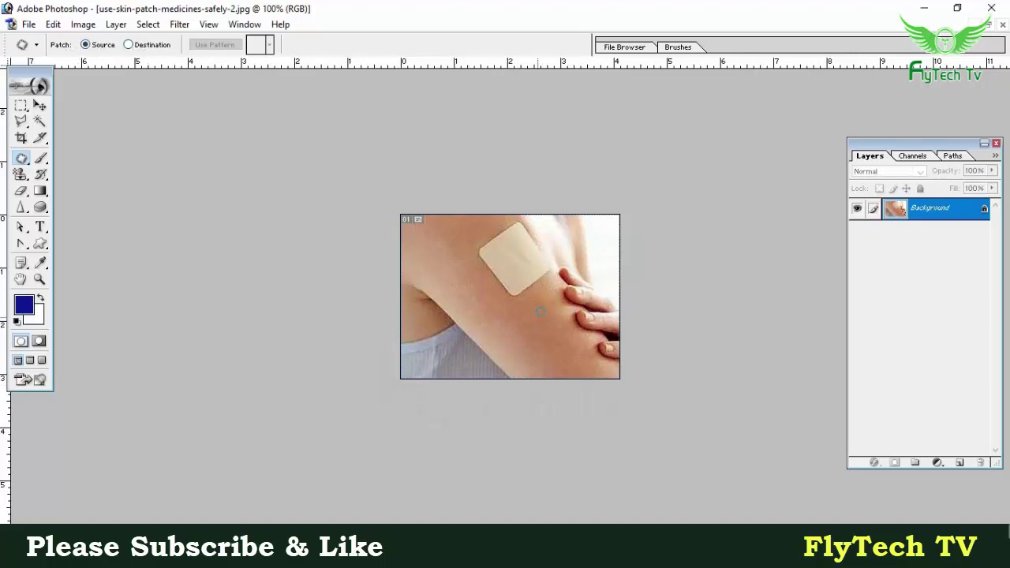
Outline the beige skin patch, move it onto clean lower-arm skin, and deselect
mouse_move(511, 305)
left_mouse_down()
mouse_move(558, 266)
mouse_move(523, 214)
mouse_move(500, 219)
left_mouse_up()
left_click_drag(511, 307, 513, 306)
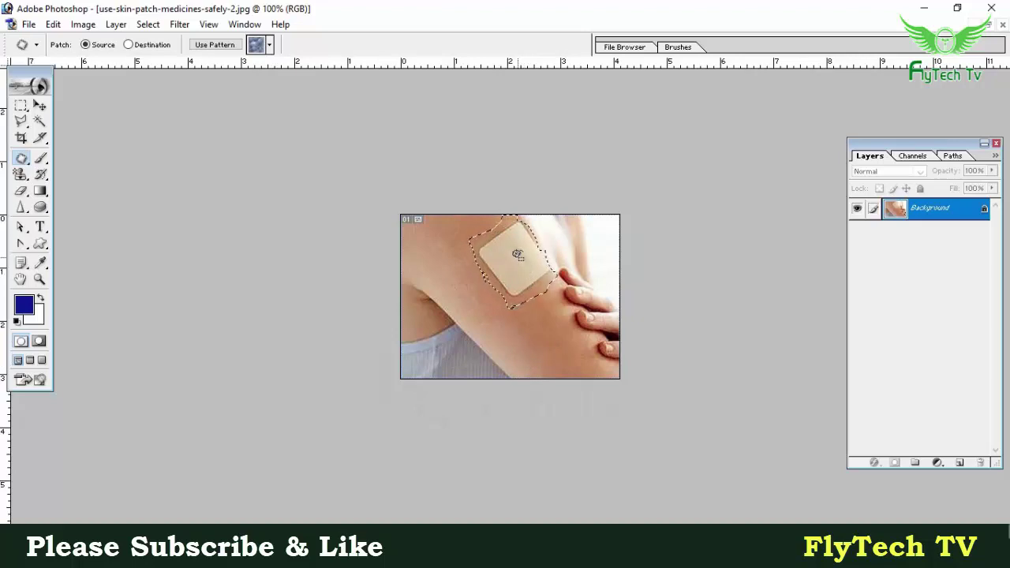
left_click(517, 255)
left_click_drag(518, 255, 541, 335)
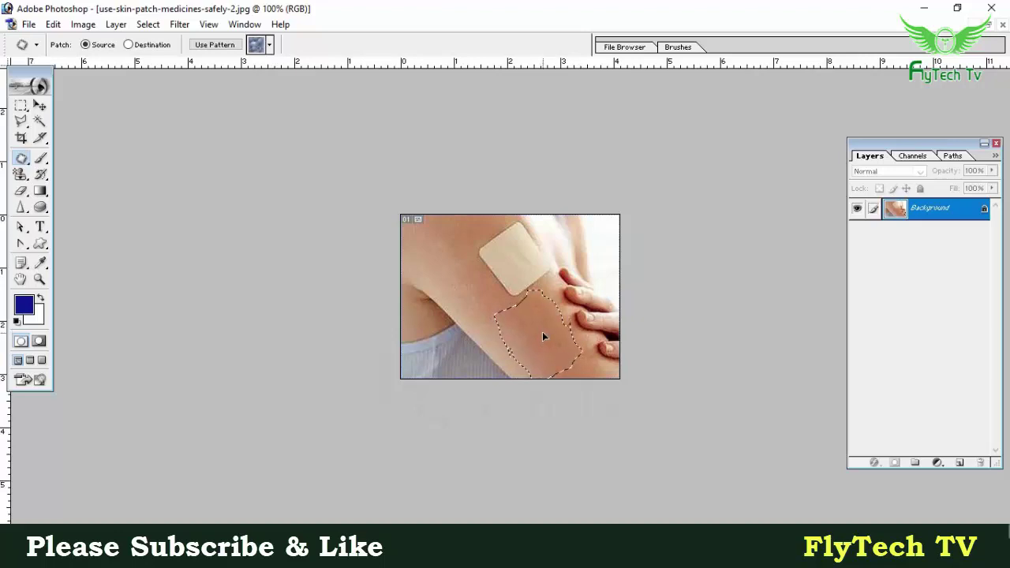
left_click_drag(541, 335, 542, 332)
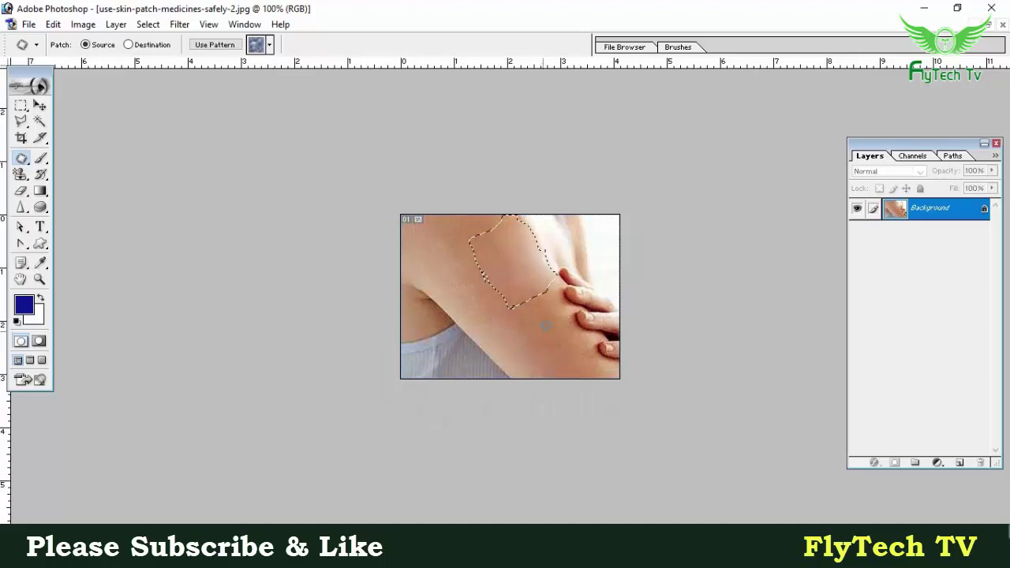
key("ctrl+d")
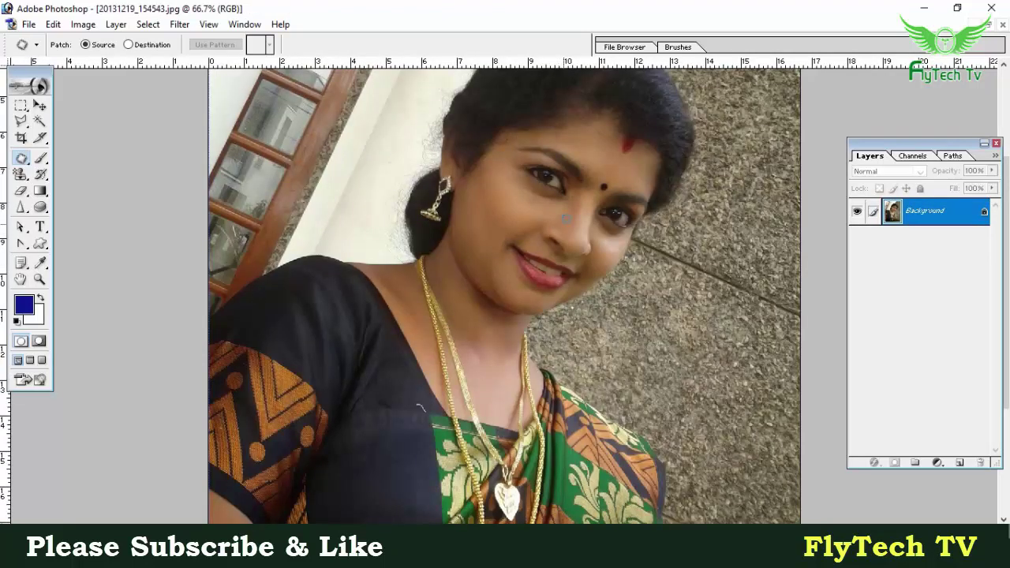
Zoom in on the portrait, outline and patch the dark forehead bindi, then zoom out
scroll(566, 218, "up", 1)
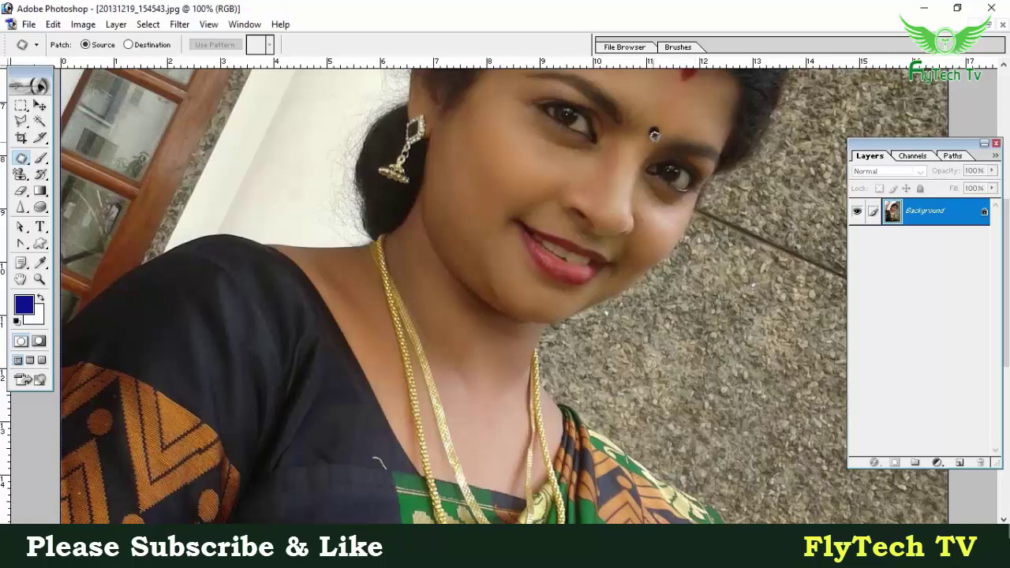
left_click_drag(652, 135, 656, 135)
left_click_drag(652, 132, 669, 120)
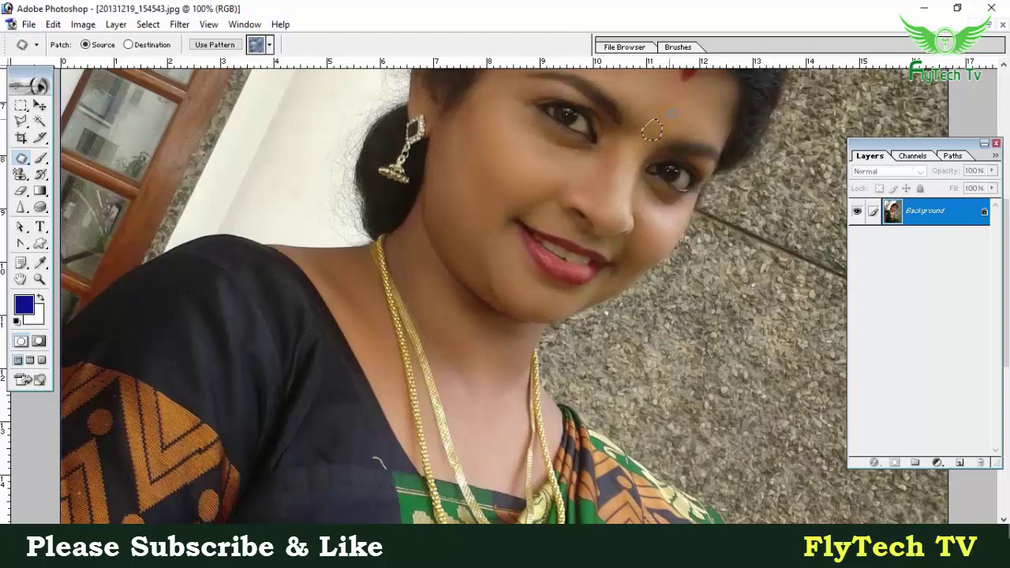
key("ctrl+d")
key("ctrl+minus")
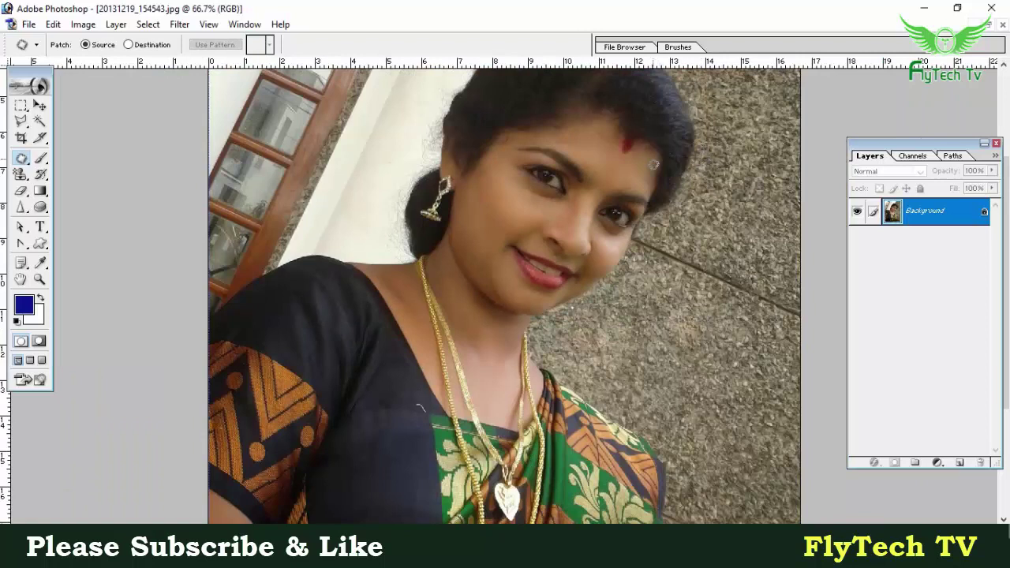
Outline a small forehead area by the bindi, deselect, and toggle Patch between Destination and Source
left_click(624, 158)
mouse_move(624, 159)
left_mouse_down()
mouse_move(643, 134)
mouse_move(624, 143)
mouse_move(617, 170)
left_mouse_up()
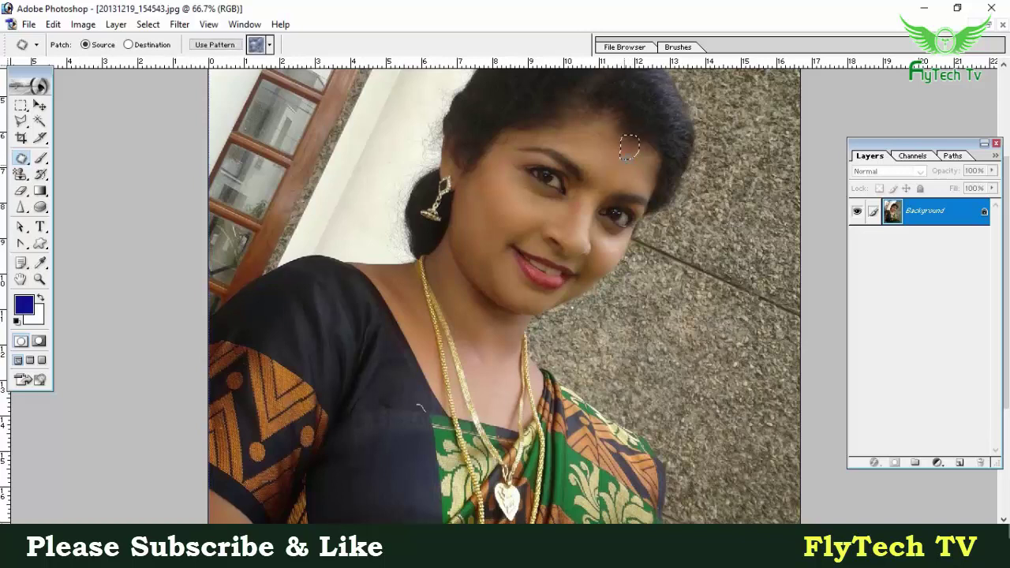
key("ctrl+d")
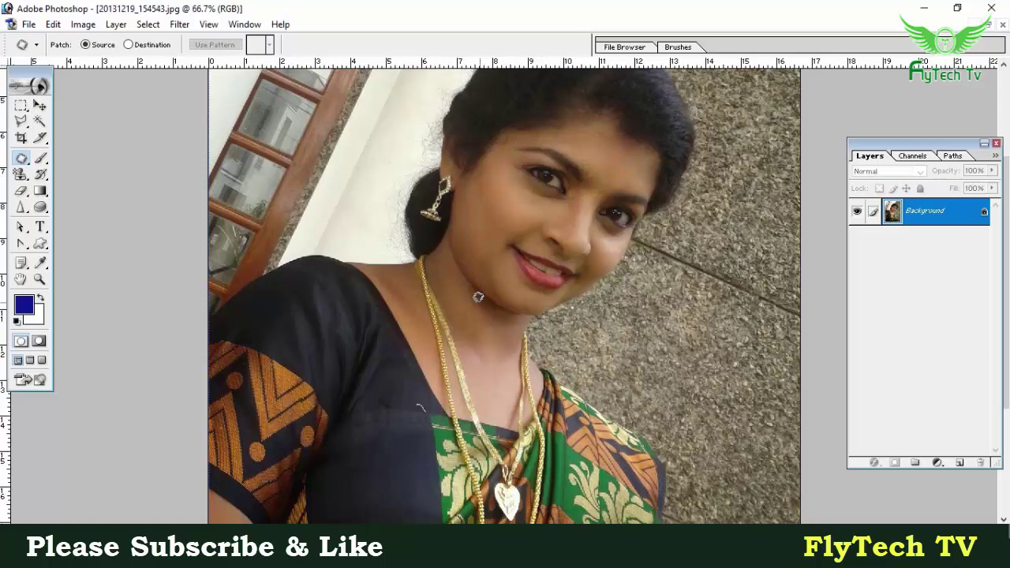
left_click(130, 45)
left_click(108, 45)
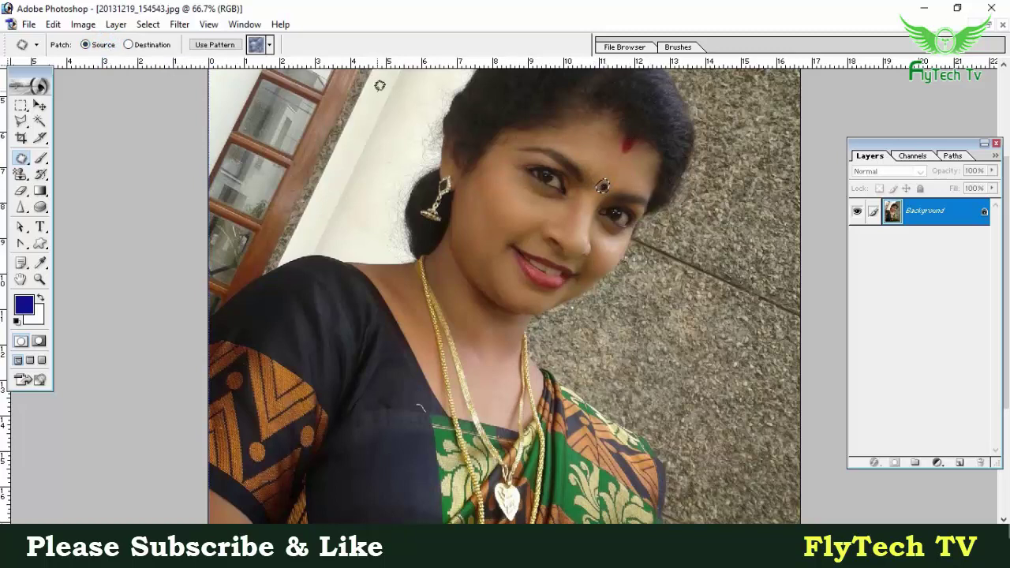
Set Patch to Destination and drag the bindi selection to a new forehead spot
left_click(148, 45)
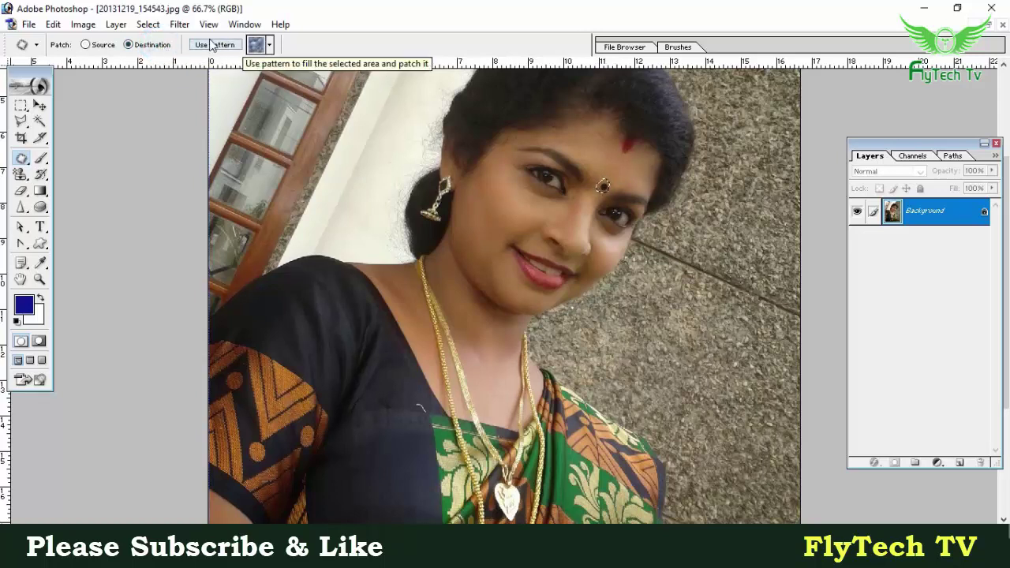
left_click(111, 46)
left_click(135, 45)
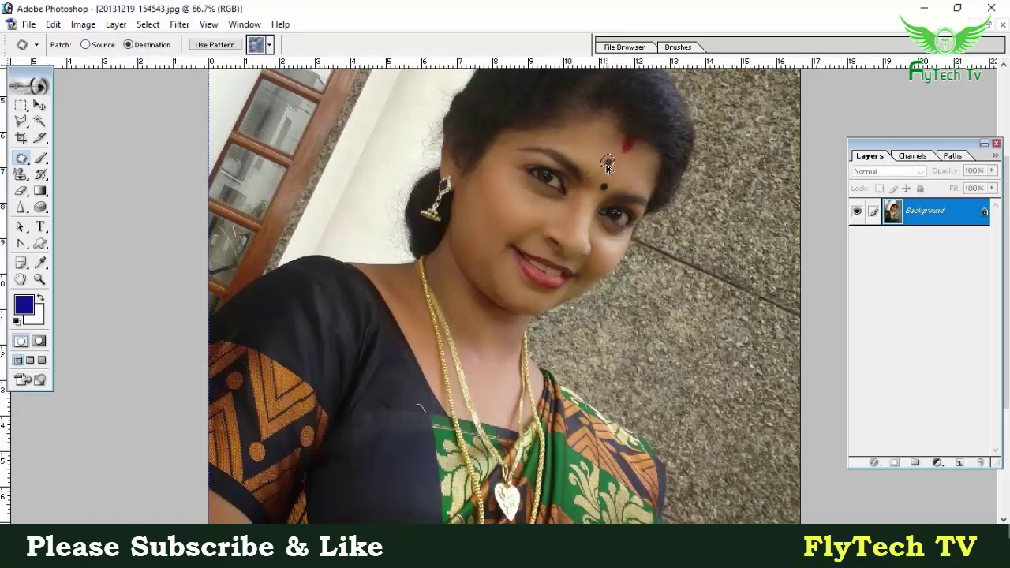
left_click_drag(607, 167, 608, 169)
Choose the red and orange fill pattern, then set Patch back to Source
left_click(272, 46)
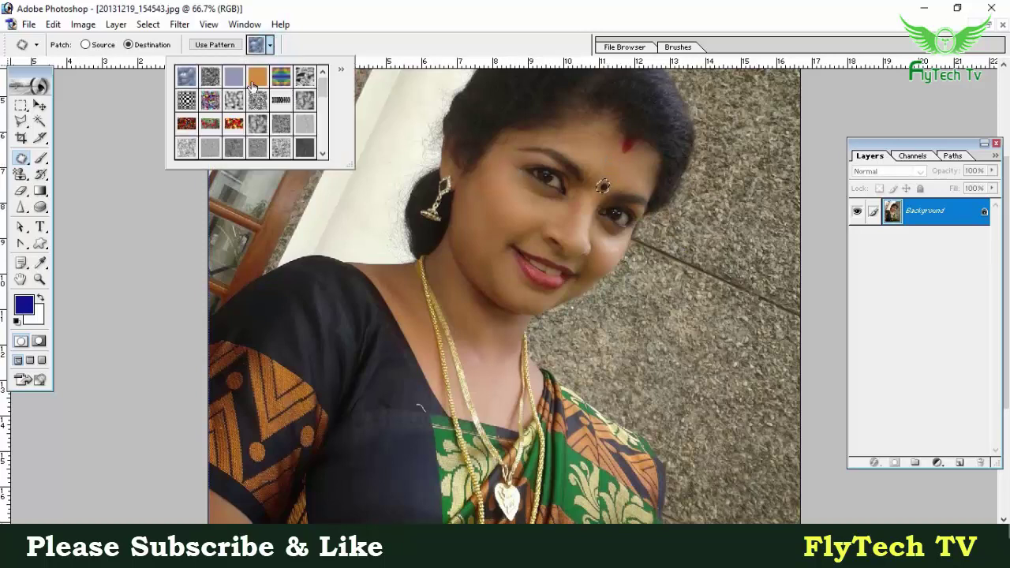
left_click(234, 123)
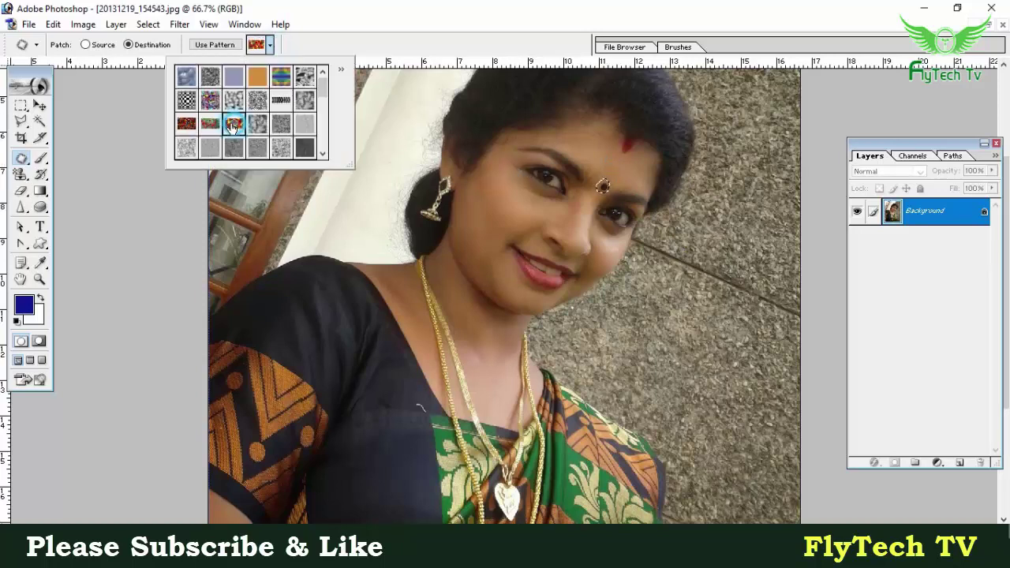
left_click(215, 44)
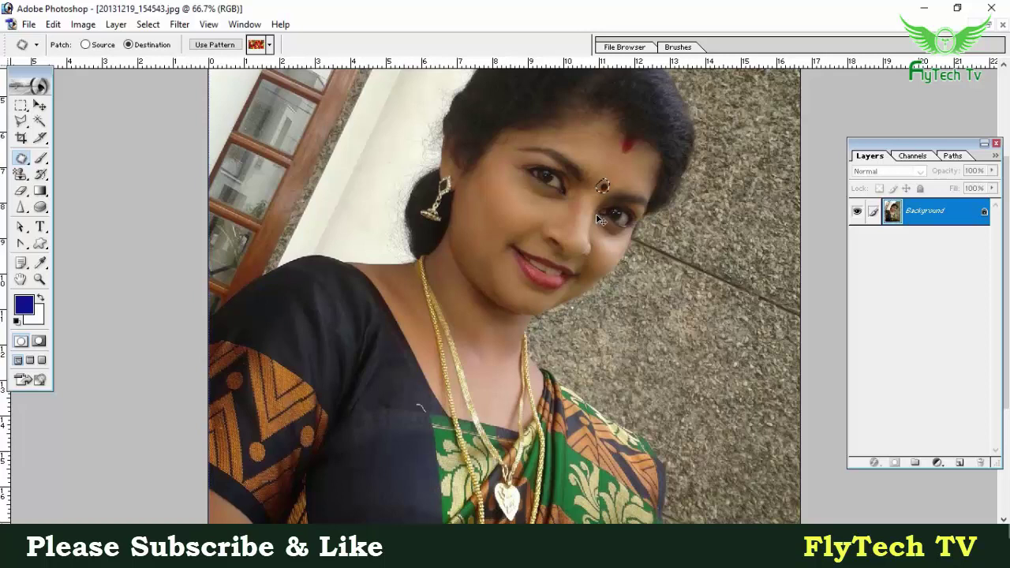
left_click(85, 44)
Patch the thin necklace strand away with neck skin section by section, deselecting after each
key("ctrl+d")
mouse_move(463, 378)
left_mouse_down()
mouse_move(464, 350)
mouse_move(444, 322)
left_mouse_up()
mouse_move(451, 347)
left_mouse_down()
mouse_move(456, 378)
mouse_move(446, 310)
left_mouse_up()
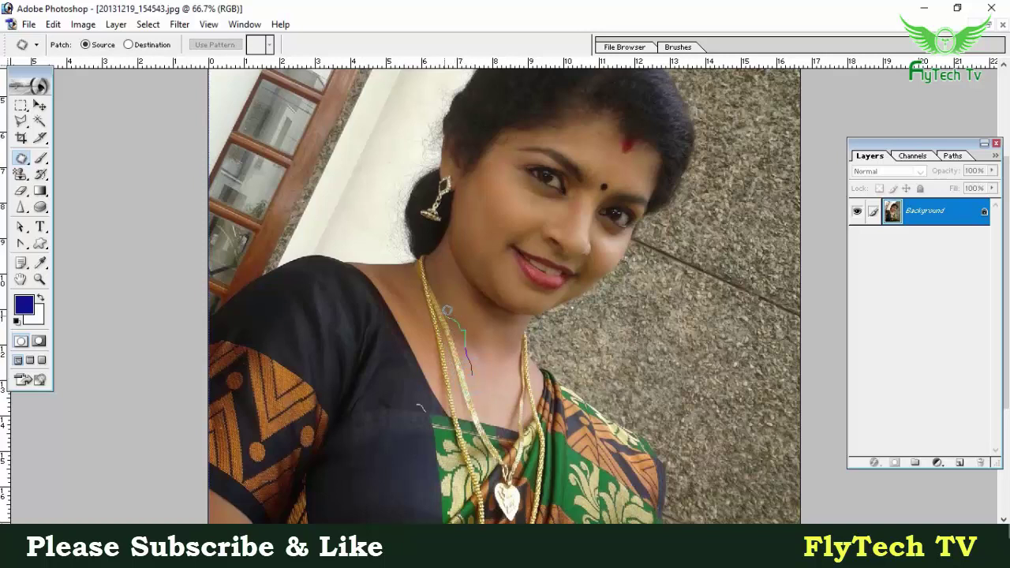
mouse_move(442, 385)
left_mouse_down()
mouse_move(472, 373)
mouse_move(498, 384)
left_mouse_up()
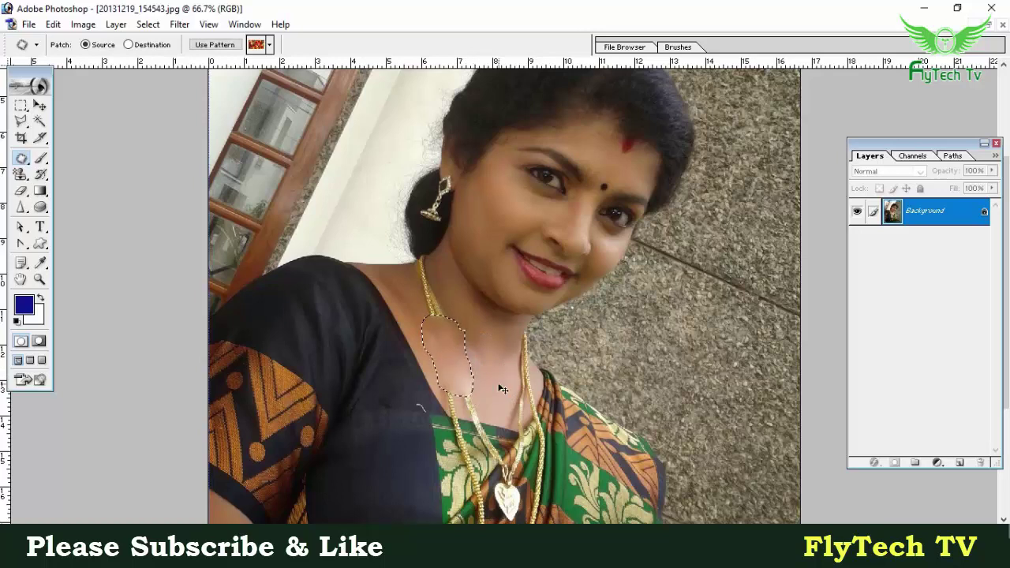
key("ctrl+d")
mouse_move(431, 320)
left_mouse_down()
mouse_move(427, 264)
mouse_move(413, 293)
mouse_move(445, 360)
left_mouse_up()
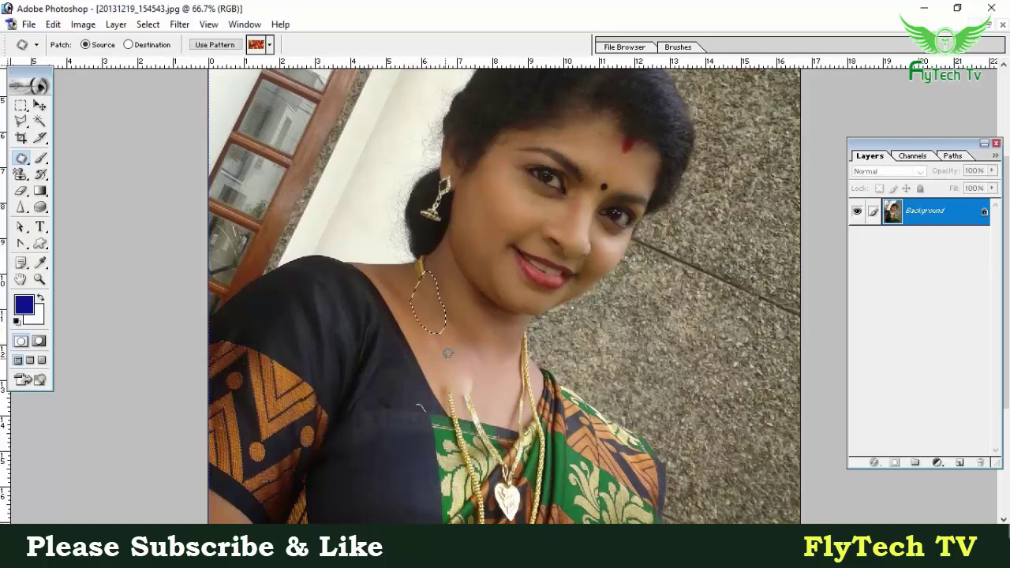
key("ctrl+d")
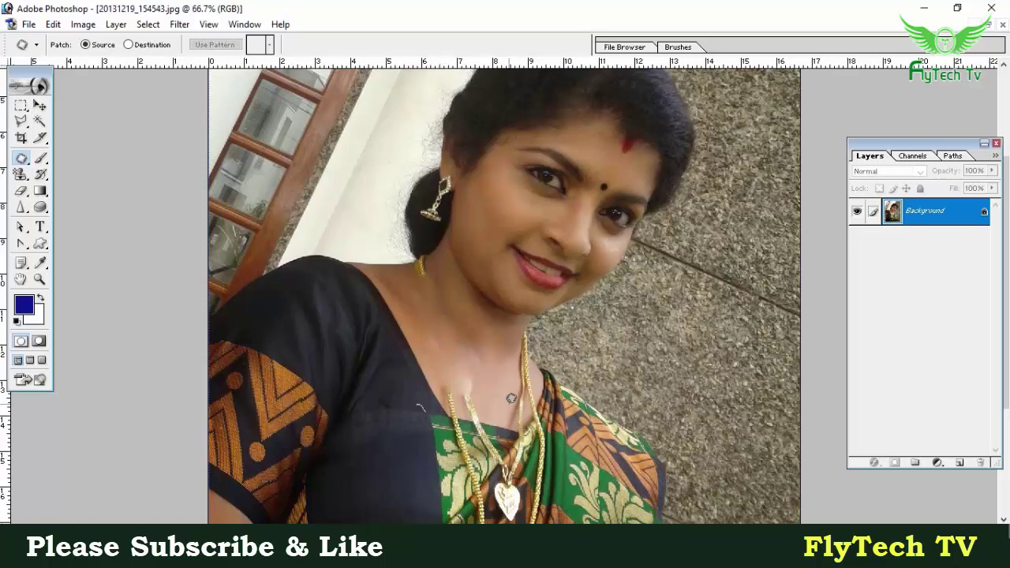